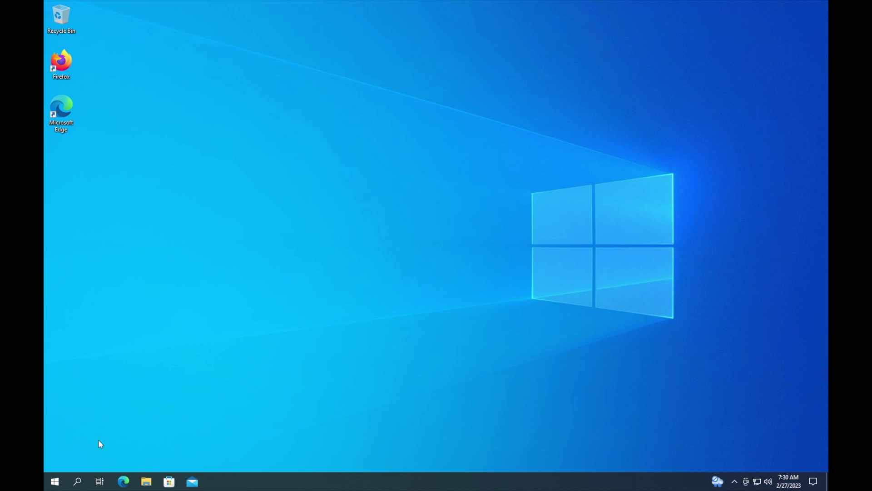
# - Open Settings from Start and go to Update & Security to see the offered upgrade
pyautogui.click(55, 481)
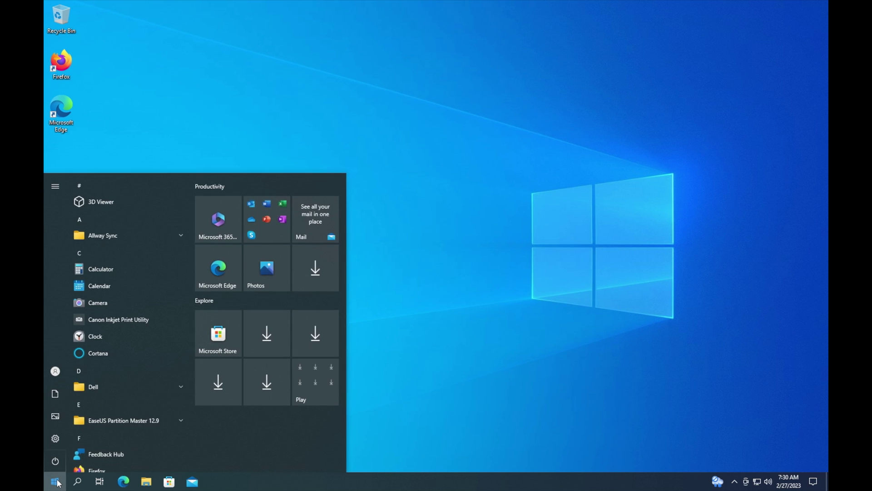
pyautogui.click(60, 440)
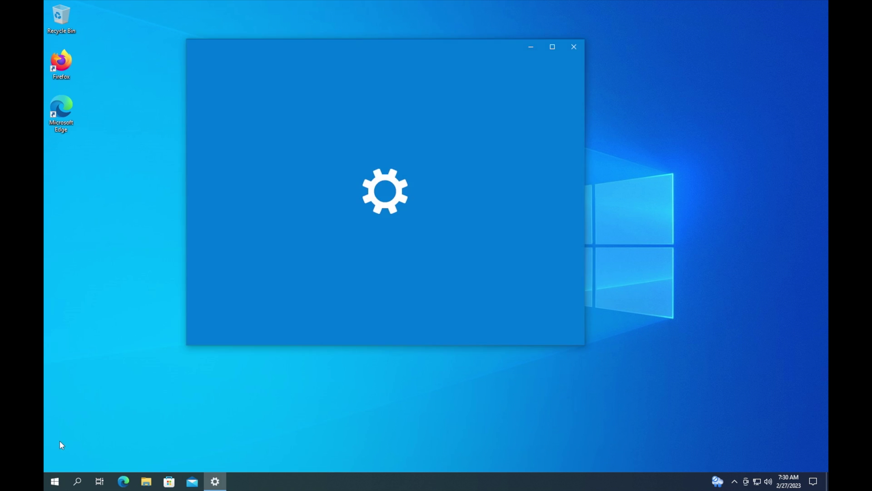
pyautogui.moveTo(583, 231); pyautogui.dragTo(583, 276)
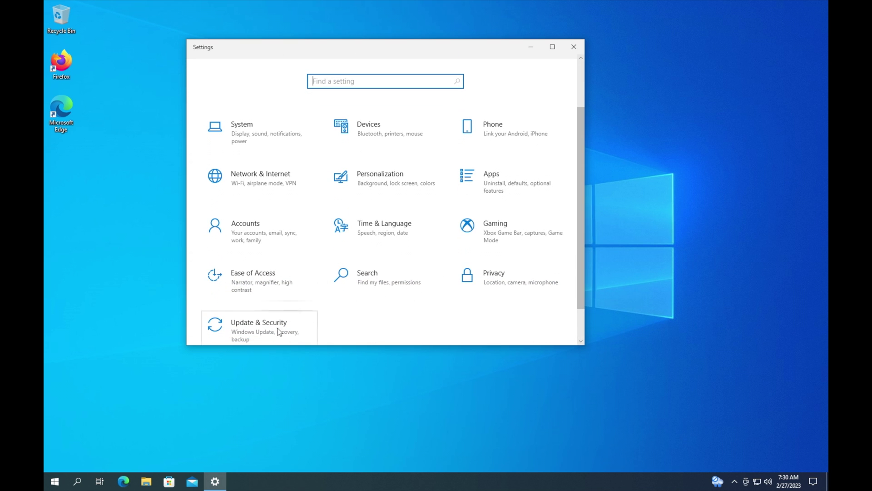
pyautogui.click(268, 328)
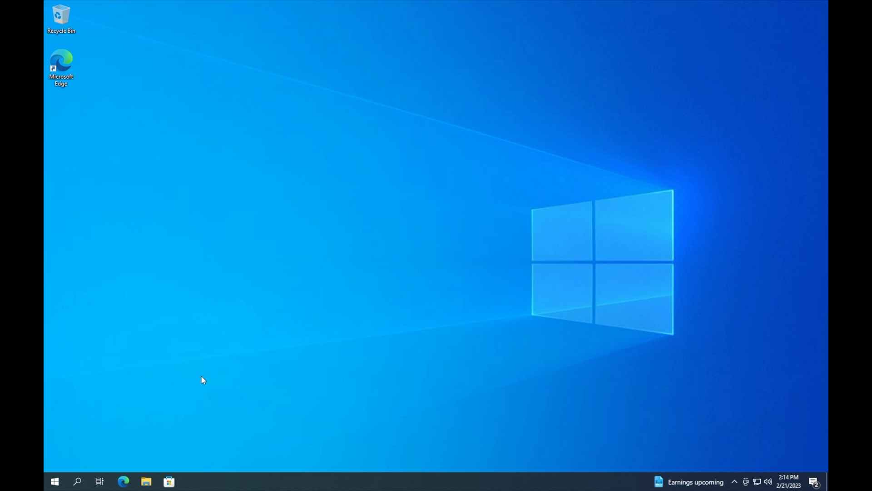
# - Search for regedit and run Registry Editor as administrator, approving the UAC prompt
pyautogui.click(55, 484)
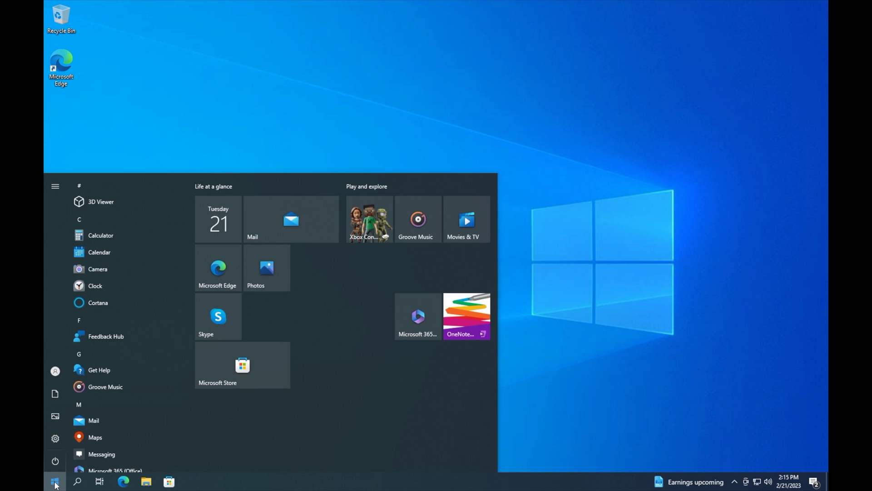
pyautogui.write('regedit')
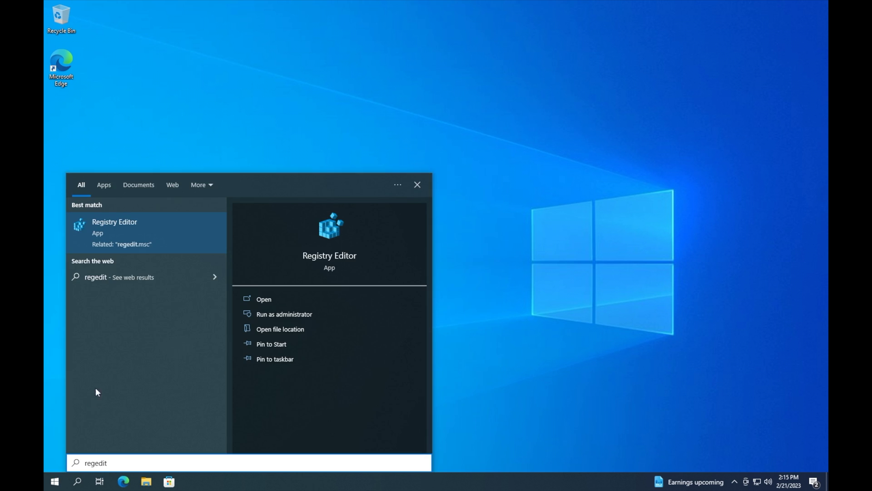
pyautogui.rightClick(163, 239)
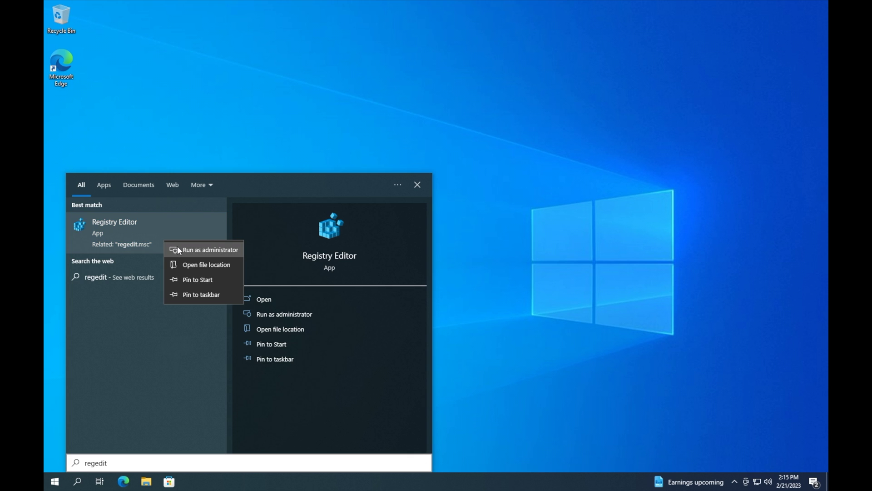
pyautogui.click(178, 248)
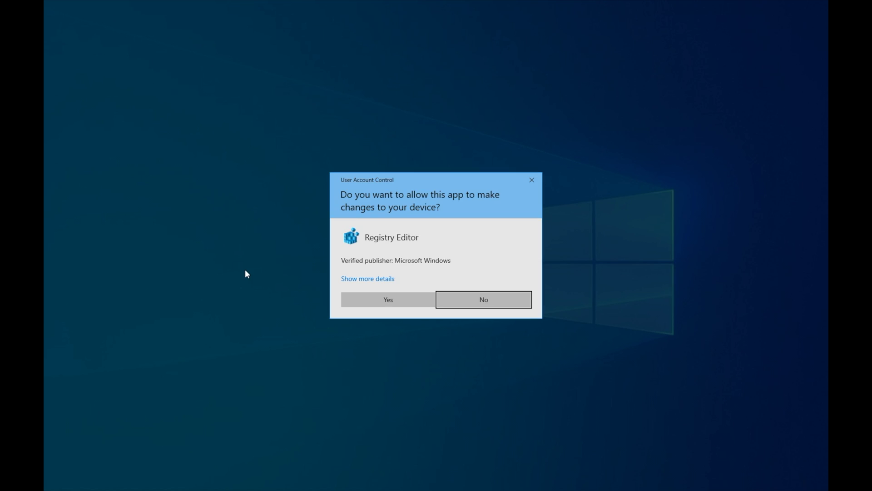
pyautogui.click(414, 303)
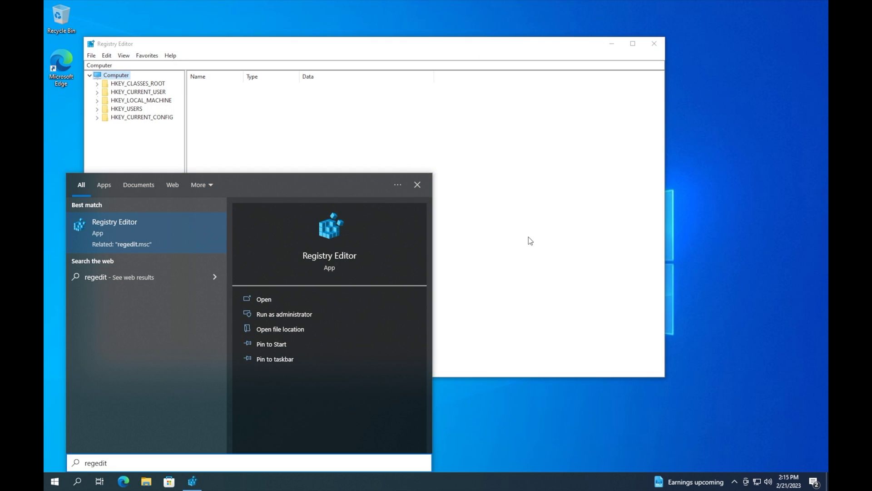
pyautogui.click(528, 236)
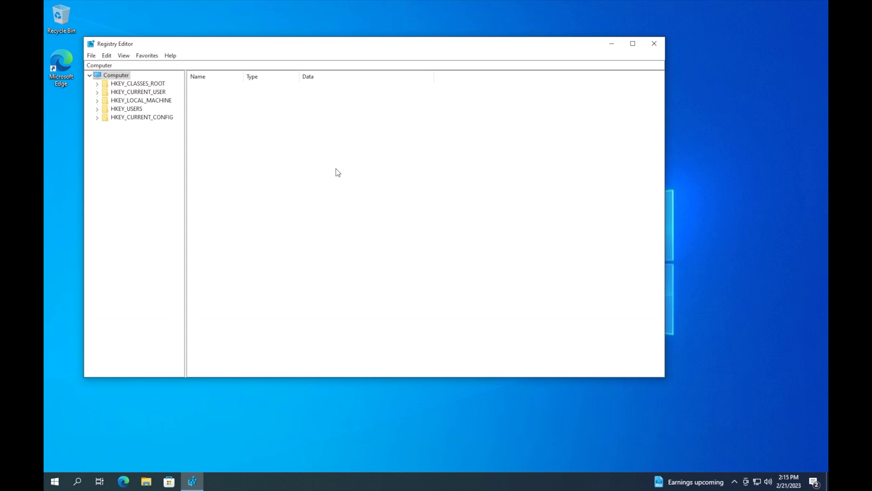
# - Expand HKEY_LOCAL_MACHINE\SOFTWARE\Microsoft\Windows NT\CurrentVersion in the key tree
pyautogui.doubleClick(152, 101)
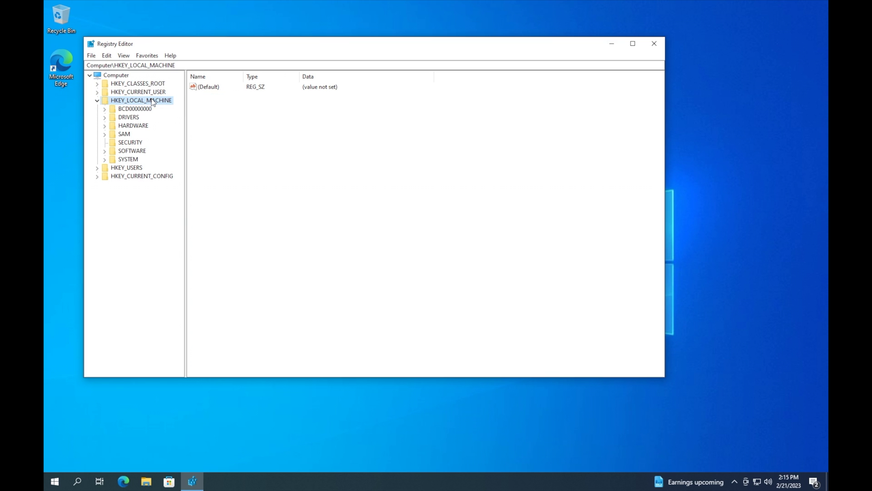
pyautogui.doubleClick(130, 151)
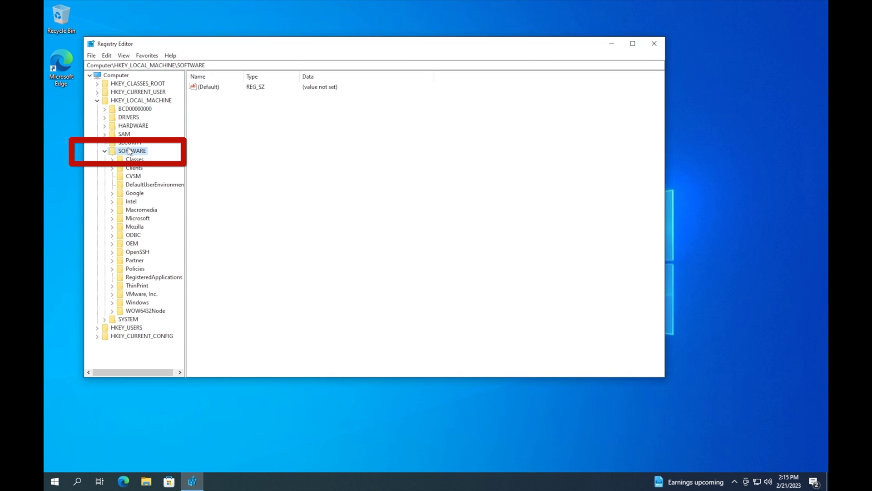
pyautogui.doubleClick(141, 218)
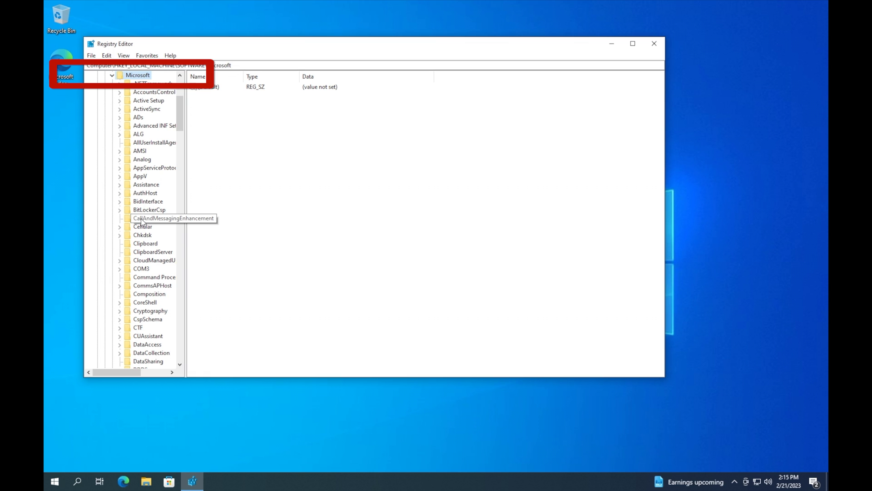
pyautogui.scroll(-20, 141, 221)
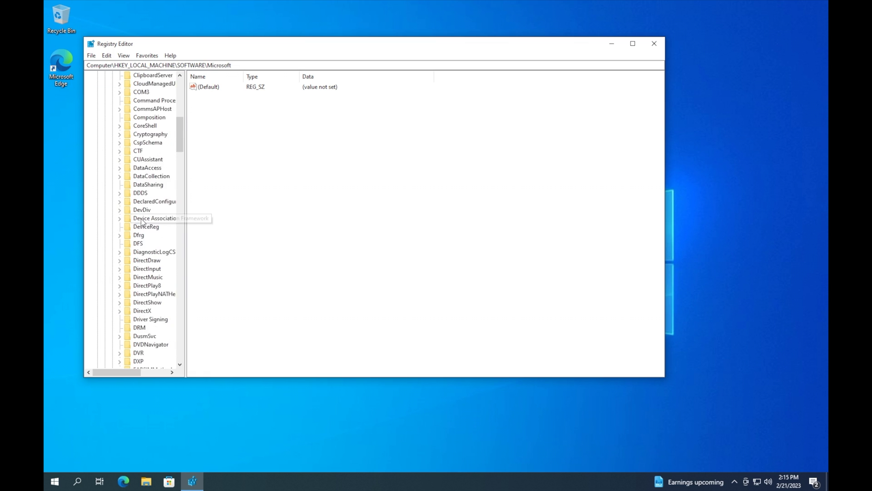
pyautogui.scroll(-20, 141, 221)
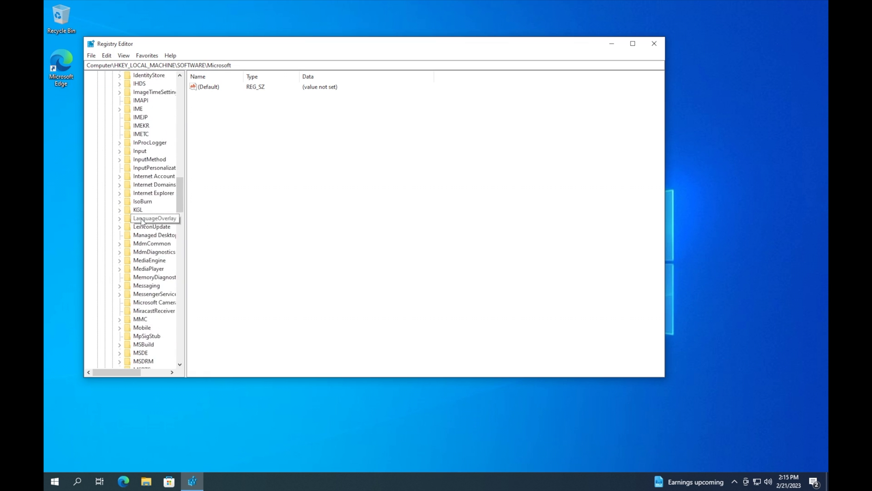
pyautogui.scroll(-20, 142, 221)
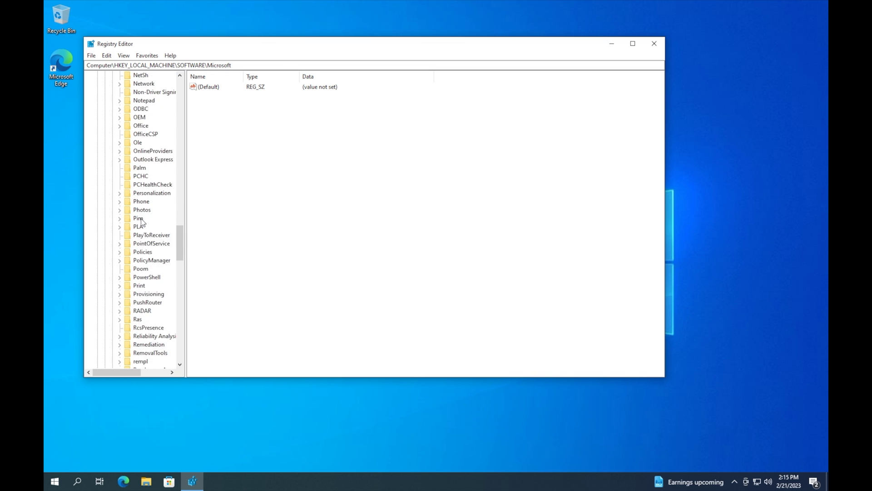
pyautogui.scroll(-11, 141, 221)
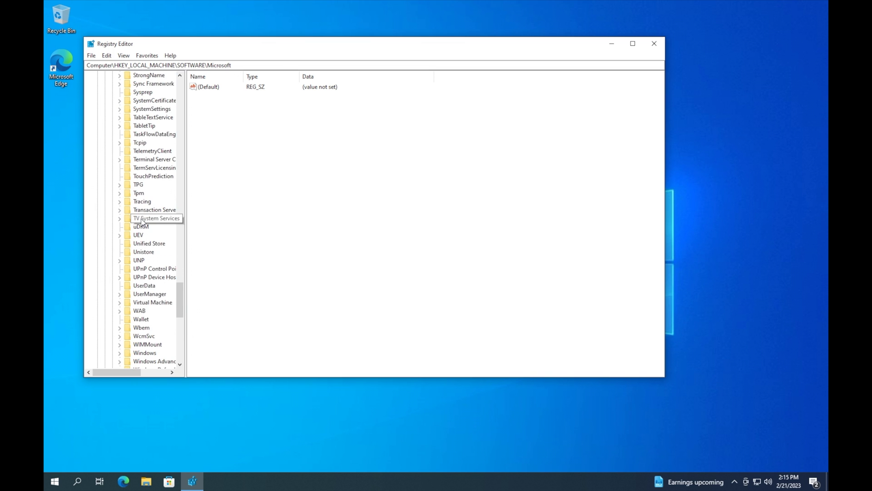
pyautogui.doubleClick(160, 244)
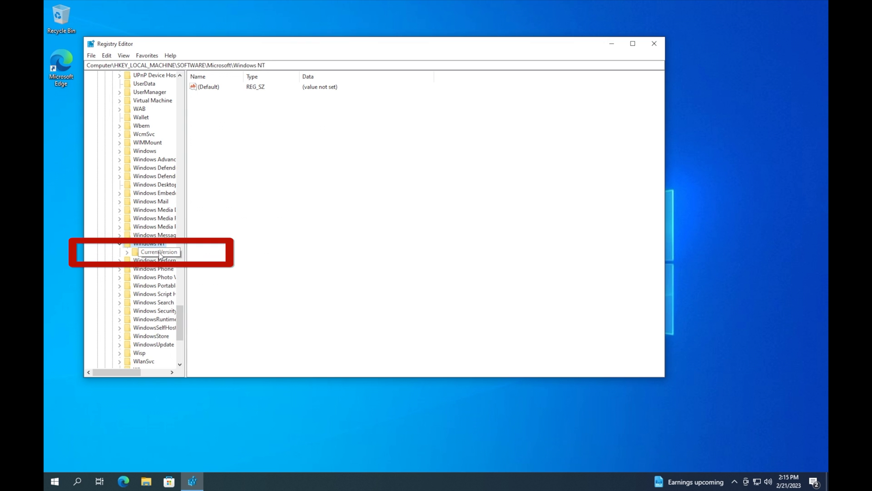
pyautogui.doubleClick(159, 252)
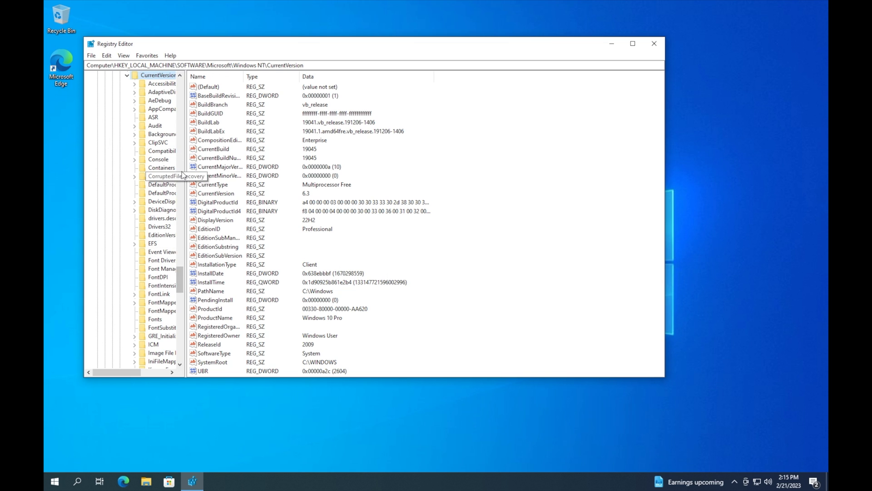
# - Widen the tree pane and expand AppCompatFlags\TargetVersionUpgradeExperienceIndicators to list 21H1, 21H2, CO21H2, NI22H2, UNV
pyautogui.moveTo(185, 166); pyautogui.dragTo(251, 166)
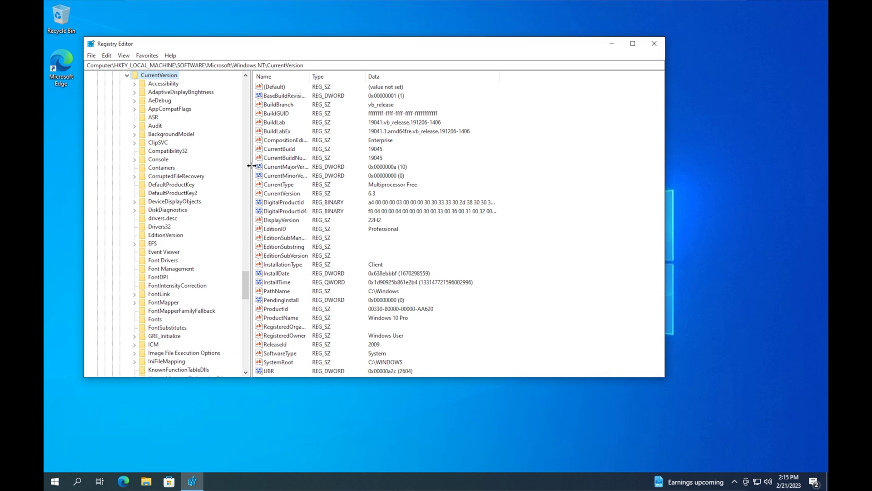
pyautogui.click(177, 110)
pyautogui.doubleClick(171, 110)
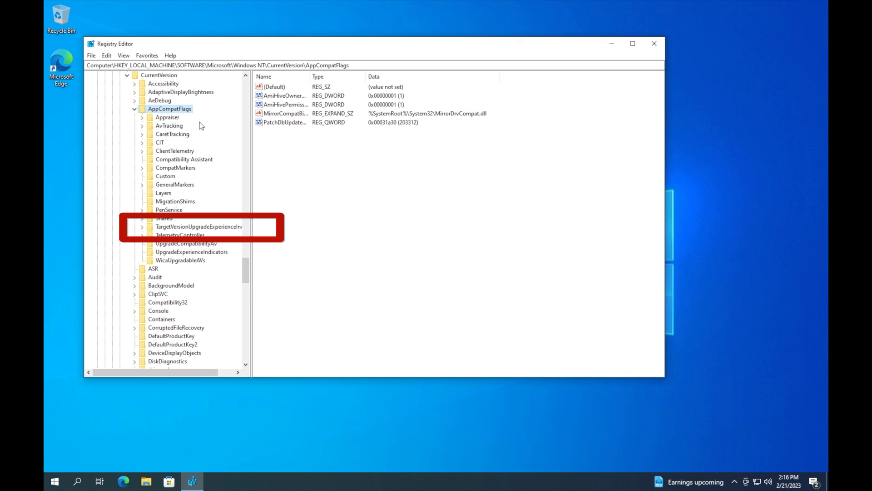
pyautogui.click(173, 229)
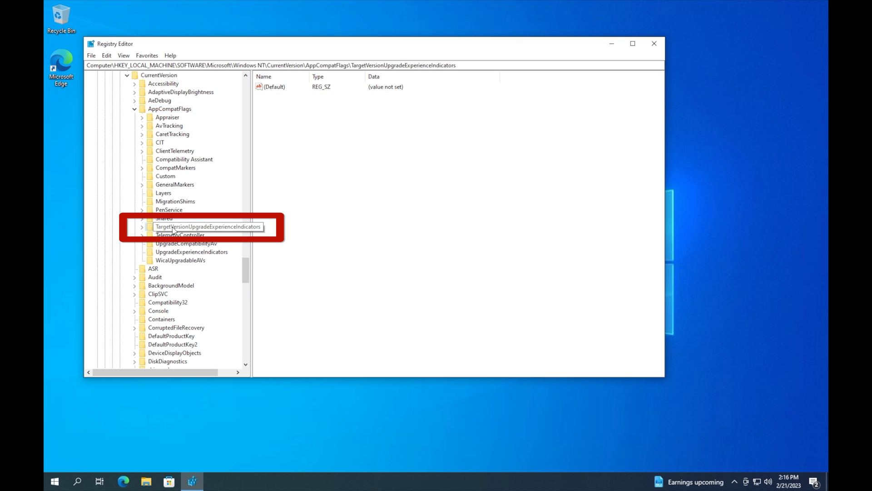
pyautogui.doubleClick(203, 226)
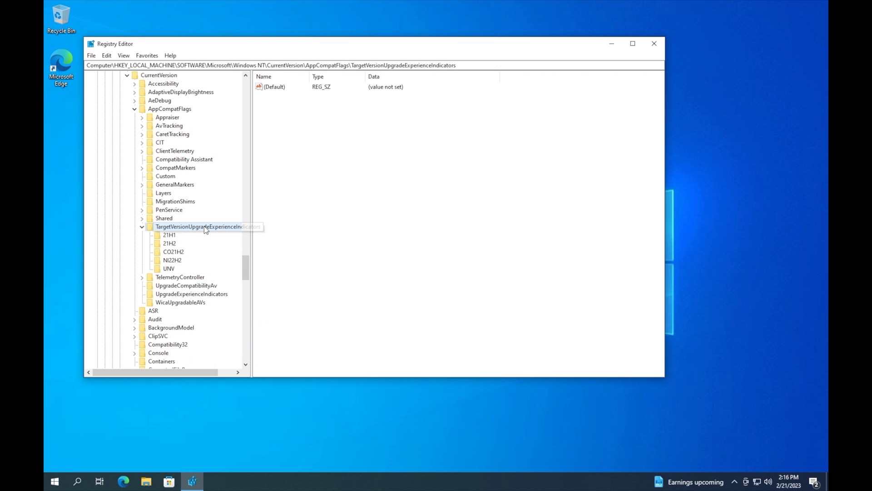
# - Select the CO21H2 key to show its values, DestBuildNum 22000 and Free 32to64
pyautogui.click(174, 252)
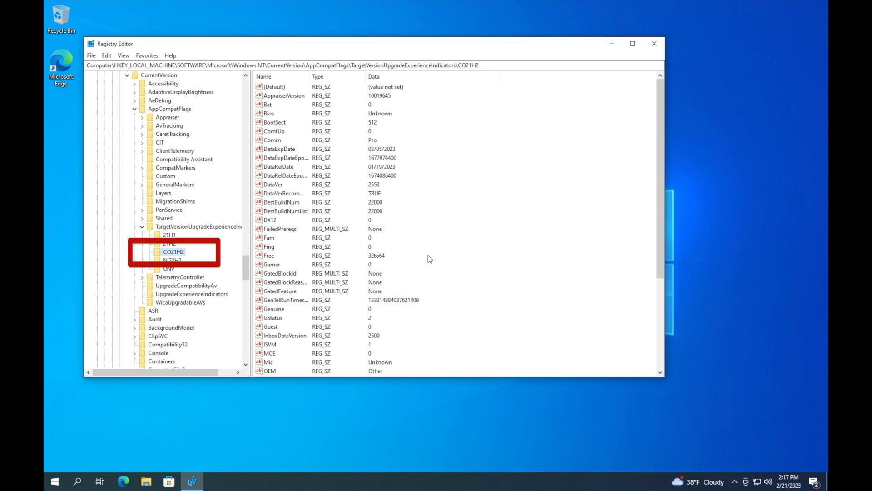
# - Export the CO21H2 key as a .reg backup named CO21H2 in Documents
pyautogui.rightClick(173, 252)
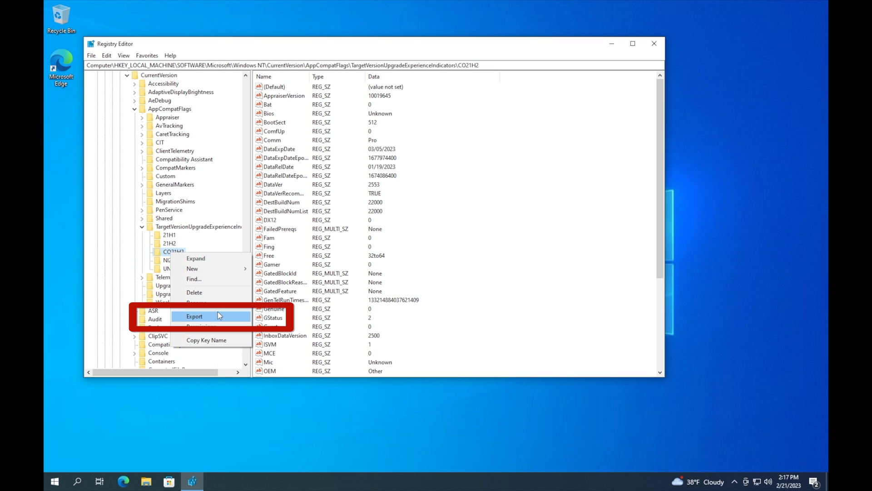
pyautogui.click(218, 314)
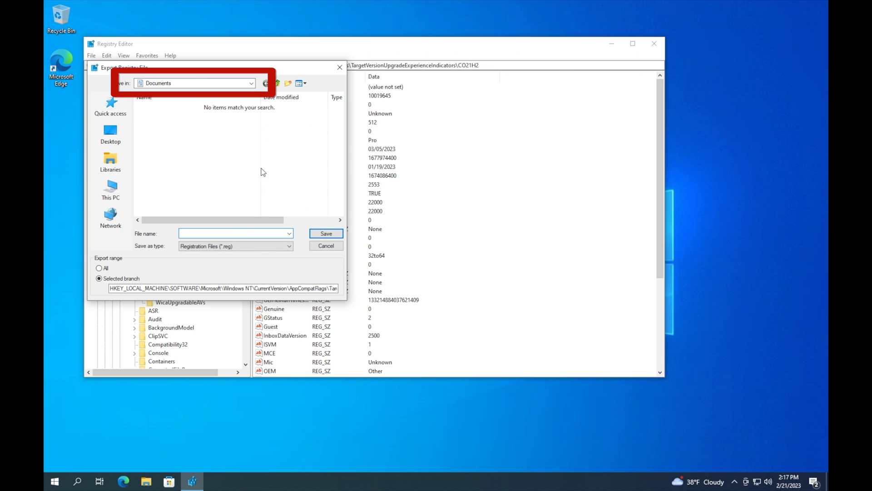
pyautogui.write('CO21H2')
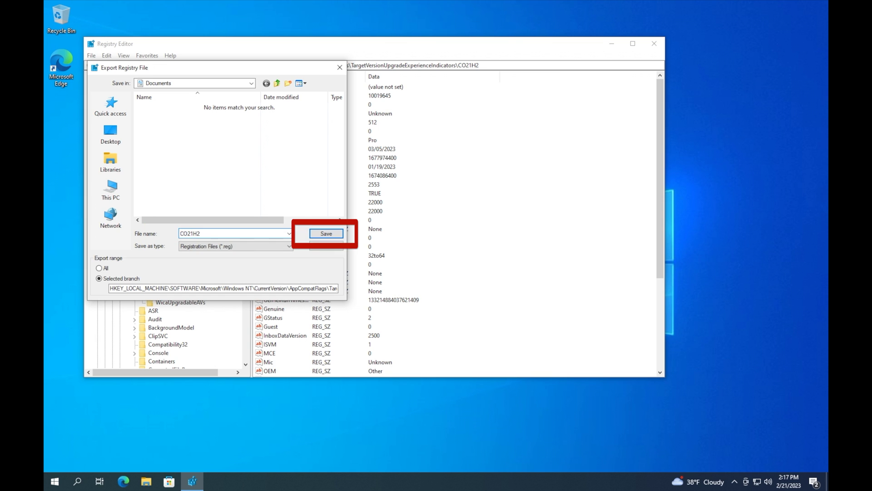
pyautogui.press('Return')
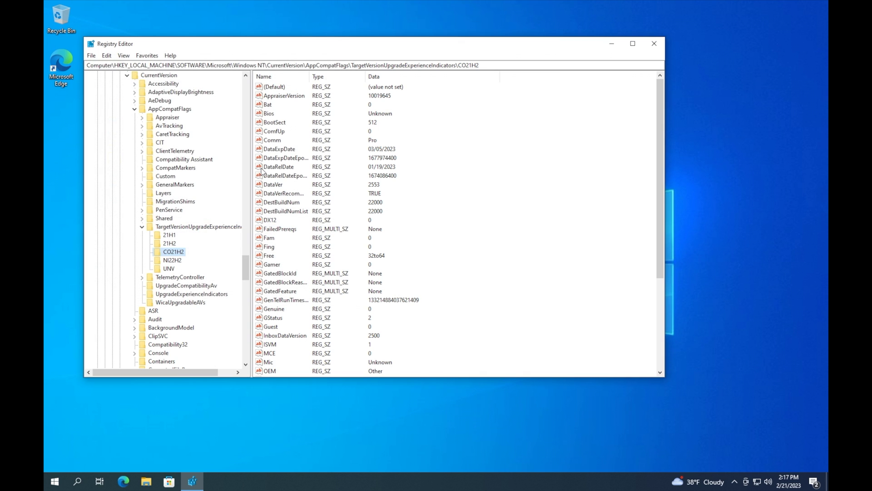
# - Delete the CO21H2 key and its subkeys, confirming the prompt, then close Registry Editor
pyautogui.rightClick(182, 255)
pyautogui.click(215, 294)
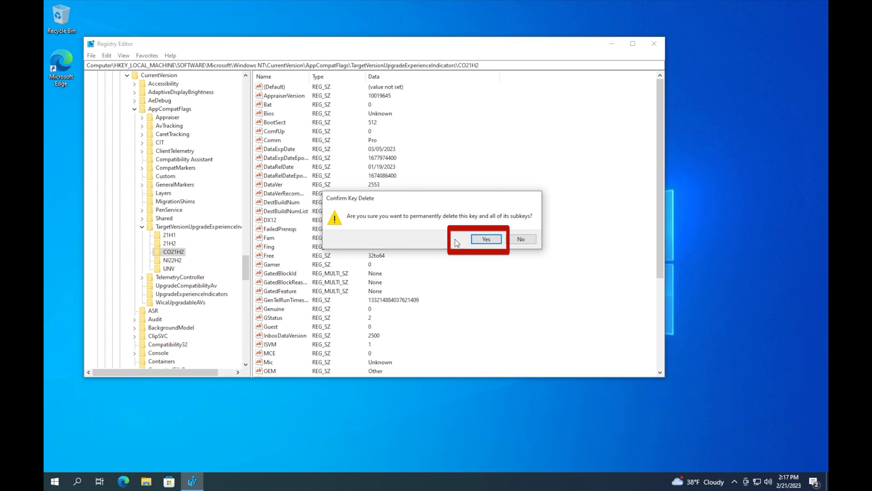
pyautogui.click(483, 239)
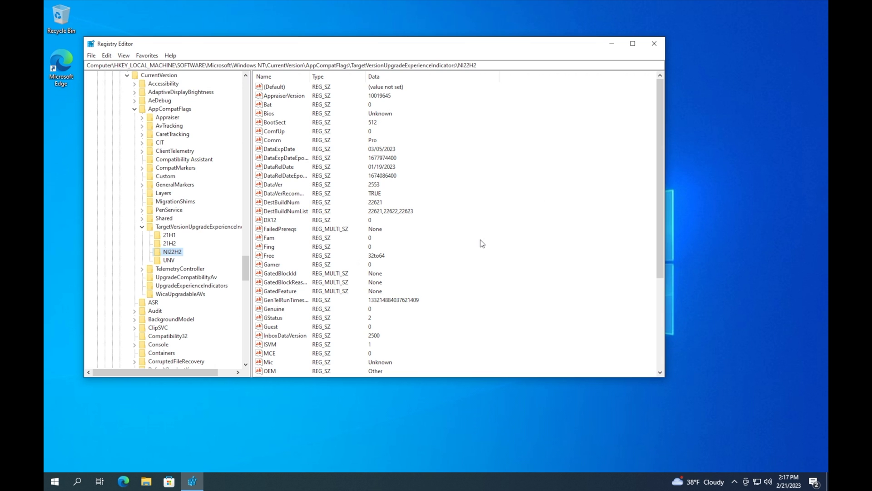
pyautogui.click(654, 43)
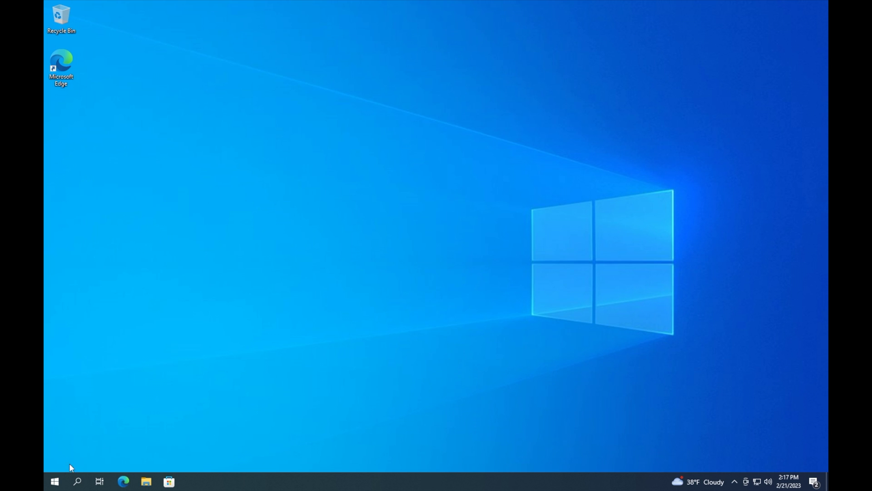
# - Reopen Update & Security in Settings, now 'You're up to date', and close the Windows 11 banner
pyautogui.click(55, 483)
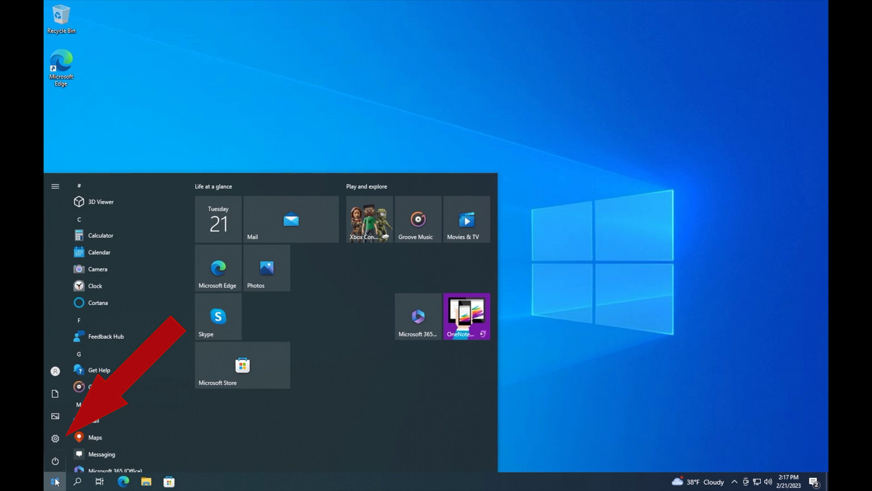
pyautogui.click(55, 438)
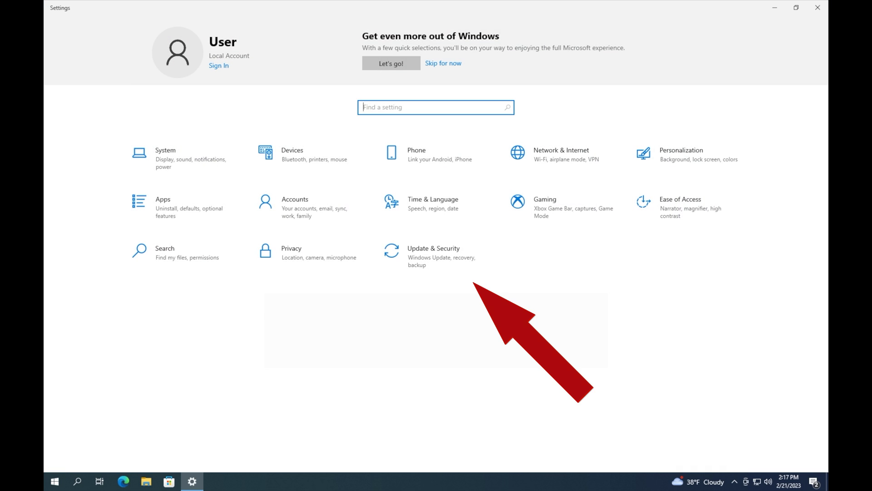
pyautogui.click(426, 260)
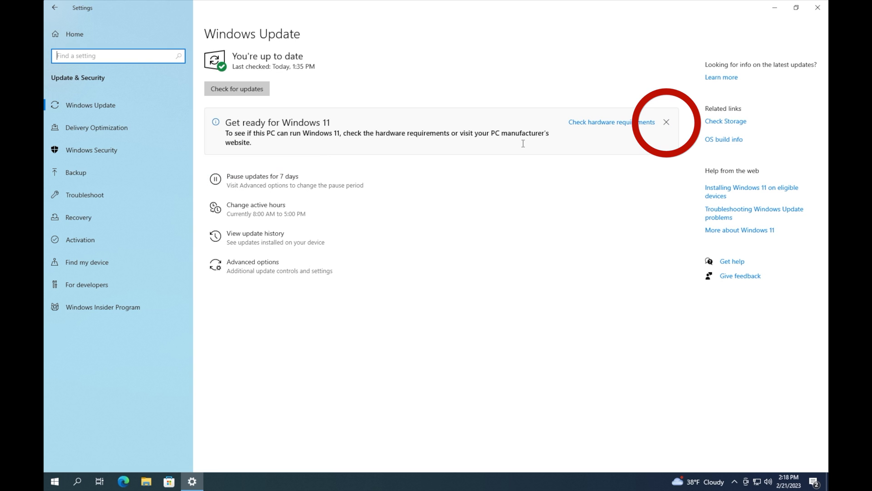
pyautogui.click(667, 123)
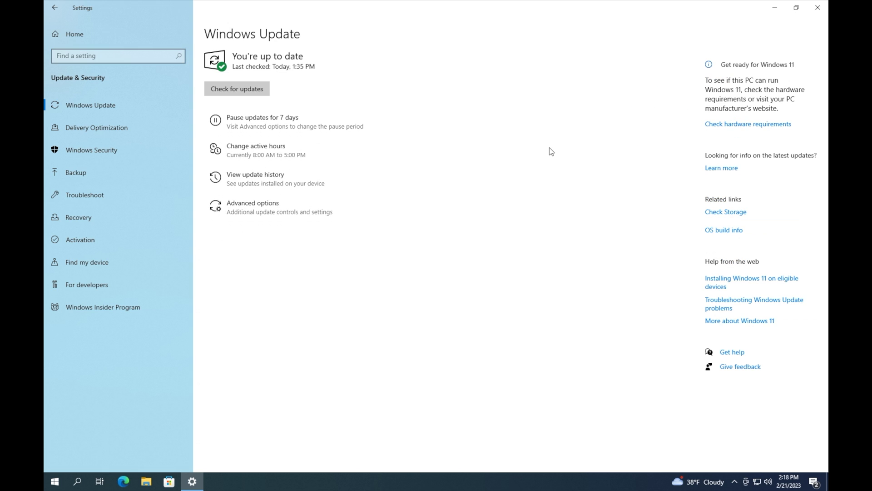